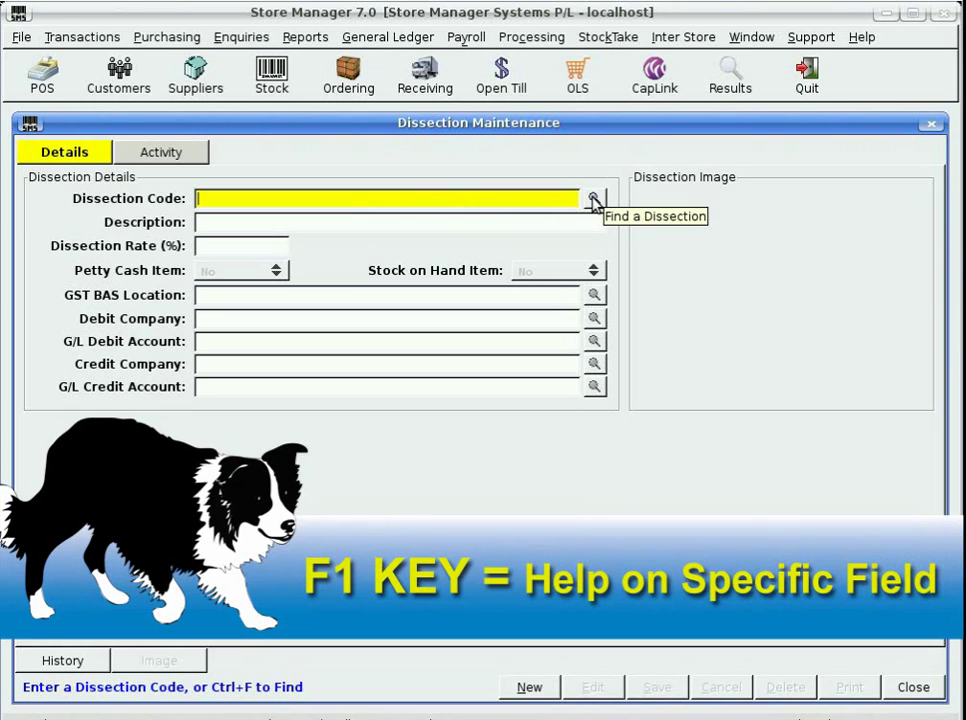
Step: Search the dissections by the key word GST, open the GST on purchases record and view its monthly activity
{"action": "left_click", "coordinate": [593, 200]}
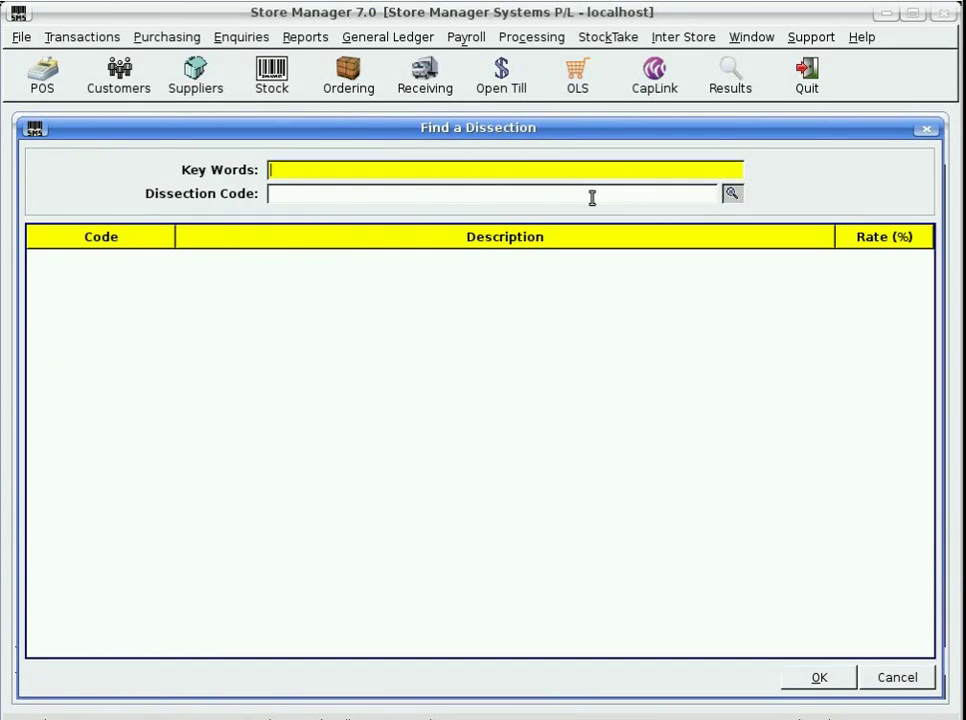
{"action": "type", "text": "G"}
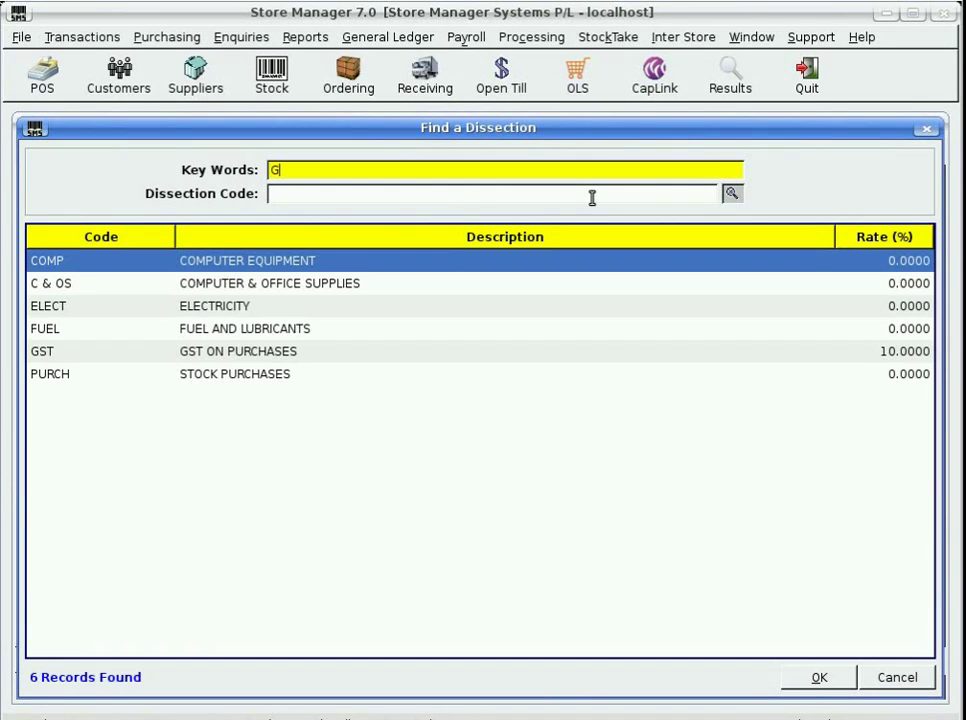
{"action": "type", "text": "ST"}
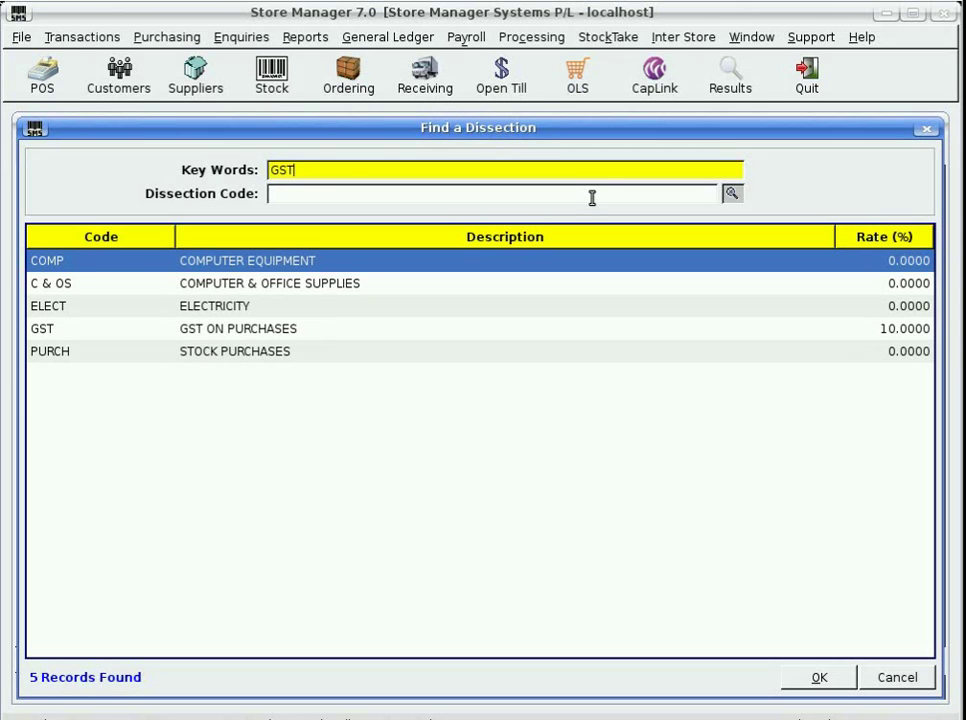
{"action": "double_click", "coordinate": [214, 330]}
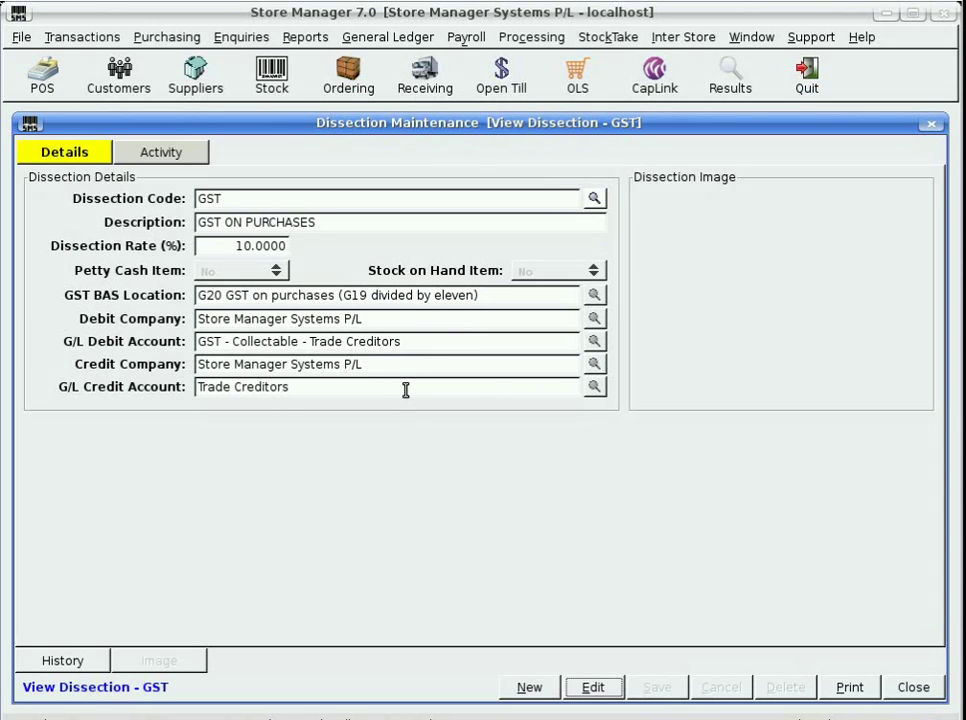
{"action": "left_click", "coordinate": [164, 158]}
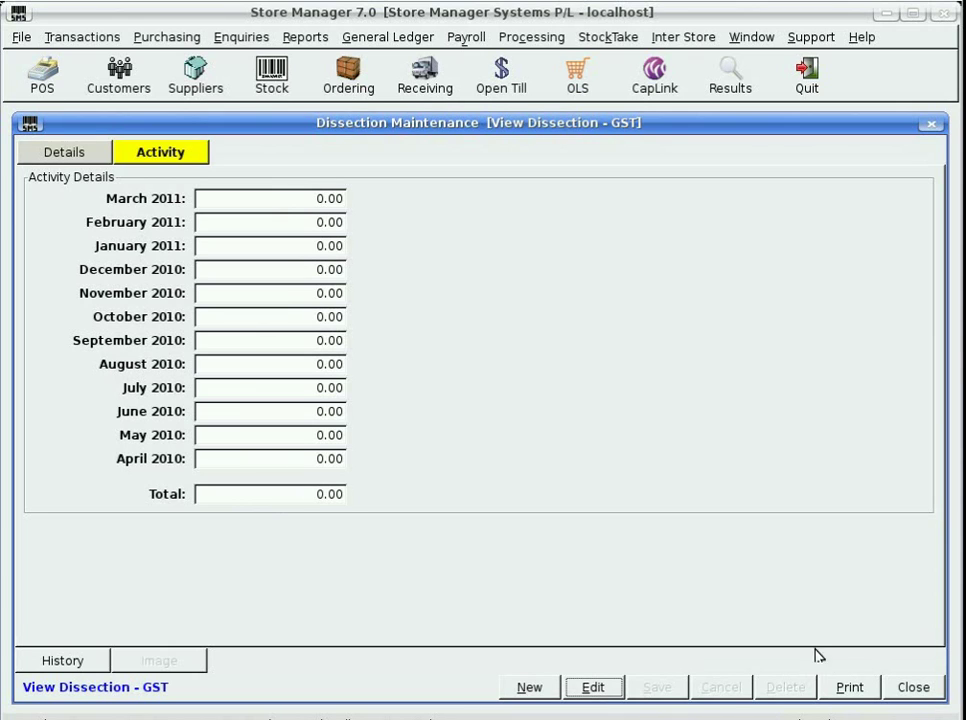
Step: Clear the current record, find dissections by the partial code PUR and open the stock purchases dissection
{"action": "left_click", "coordinate": [527, 689]}
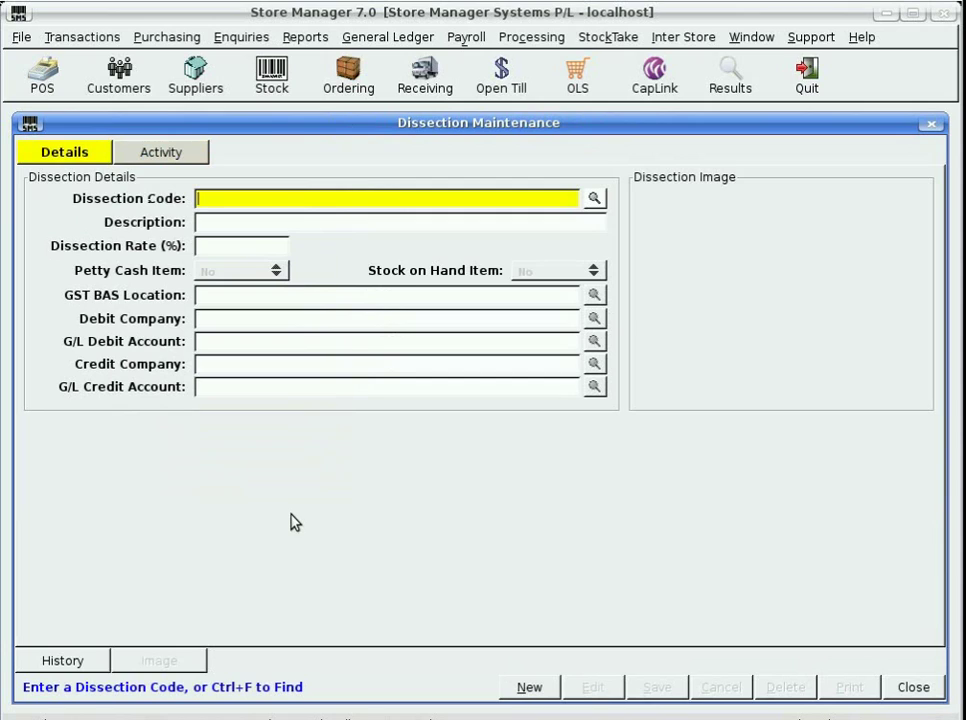
{"action": "type", "text": "PUR"}
{"action": "key", "text": "ctrl+f"}
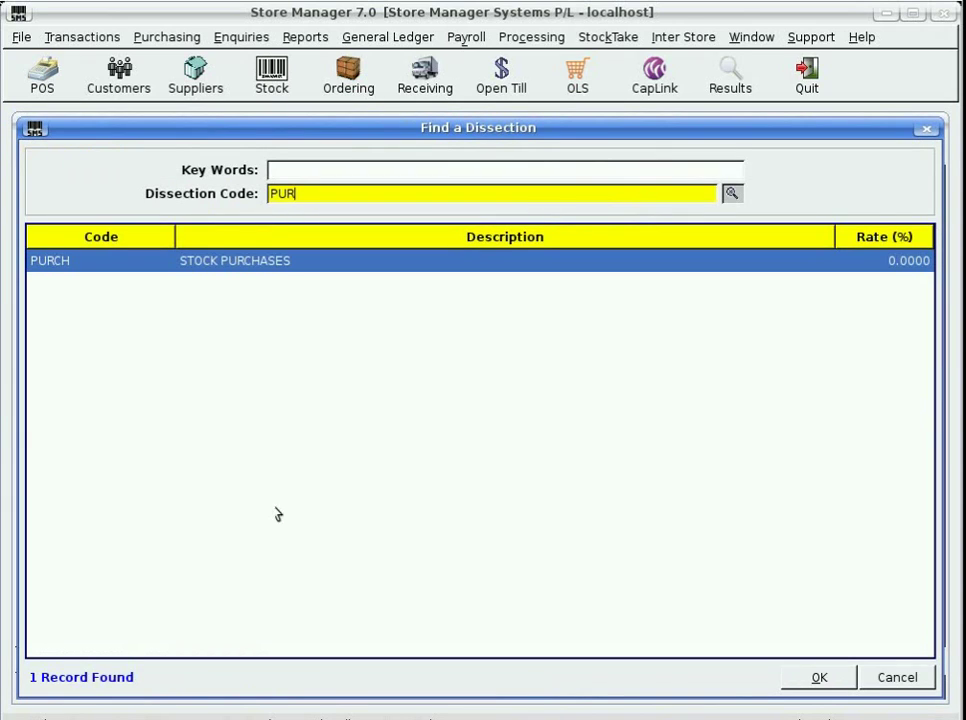
{"action": "double_click", "coordinate": [197, 263]}
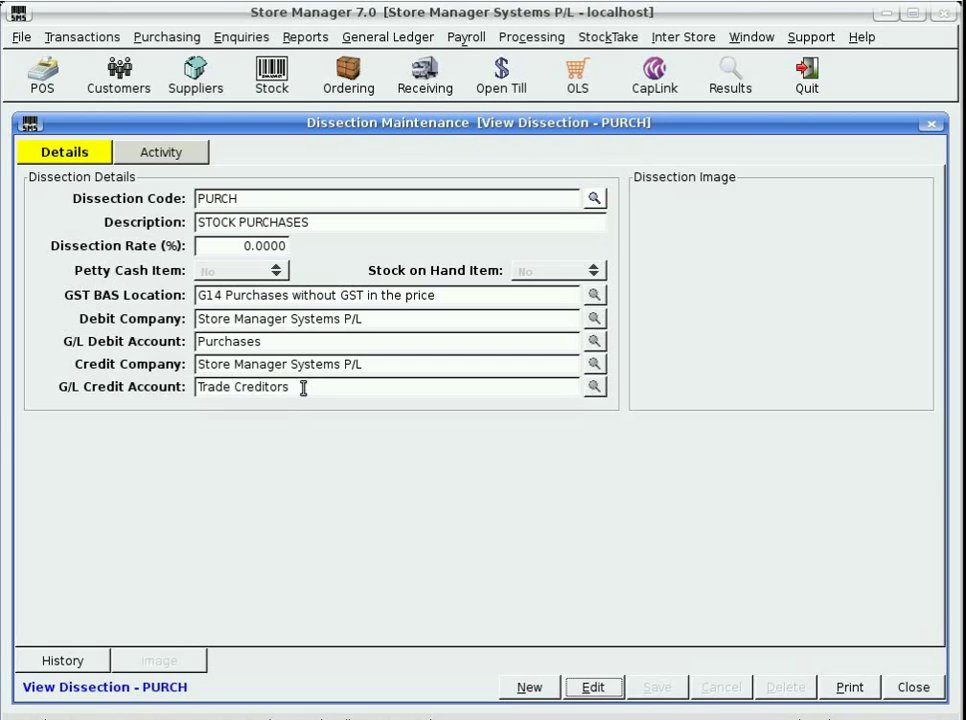
Step: Edit the PURCH dissection to set Stock on Hand Item to Yes, and save the record
{"action": "left_click", "coordinate": [589, 694]}
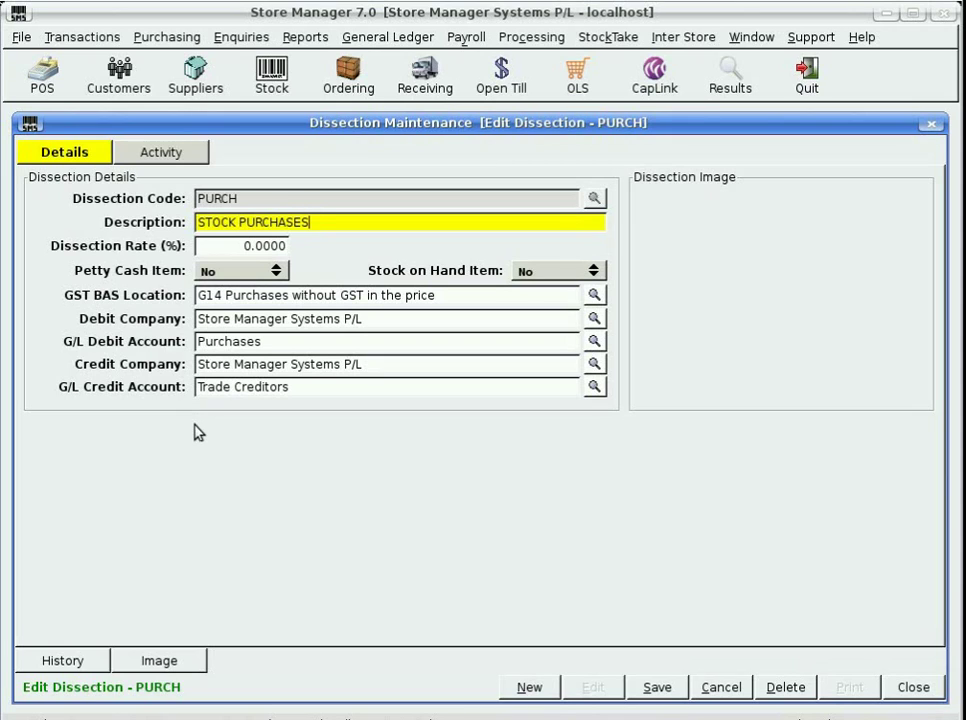
{"action": "left_click", "coordinate": [548, 276]}
{"action": "left_click", "coordinate": [549, 276]}
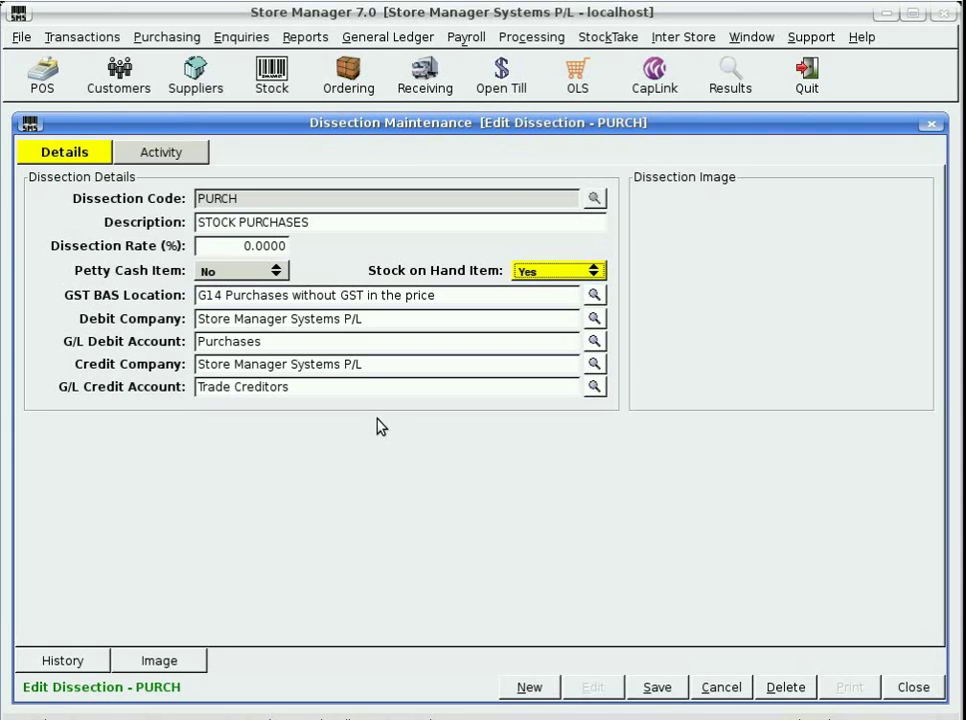
{"action": "left_click", "coordinate": [648, 690]}
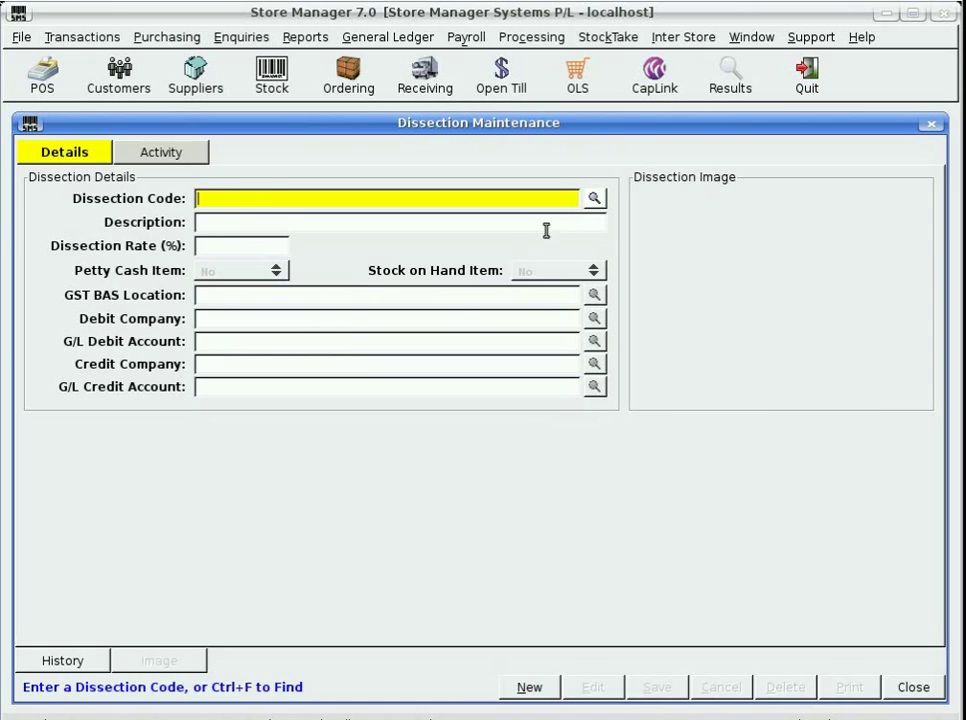
Step: List all dissections using the underscore wildcard as the key word, and browse down through their codes and descriptions
{"action": "key", "text": "shift+underscore"}
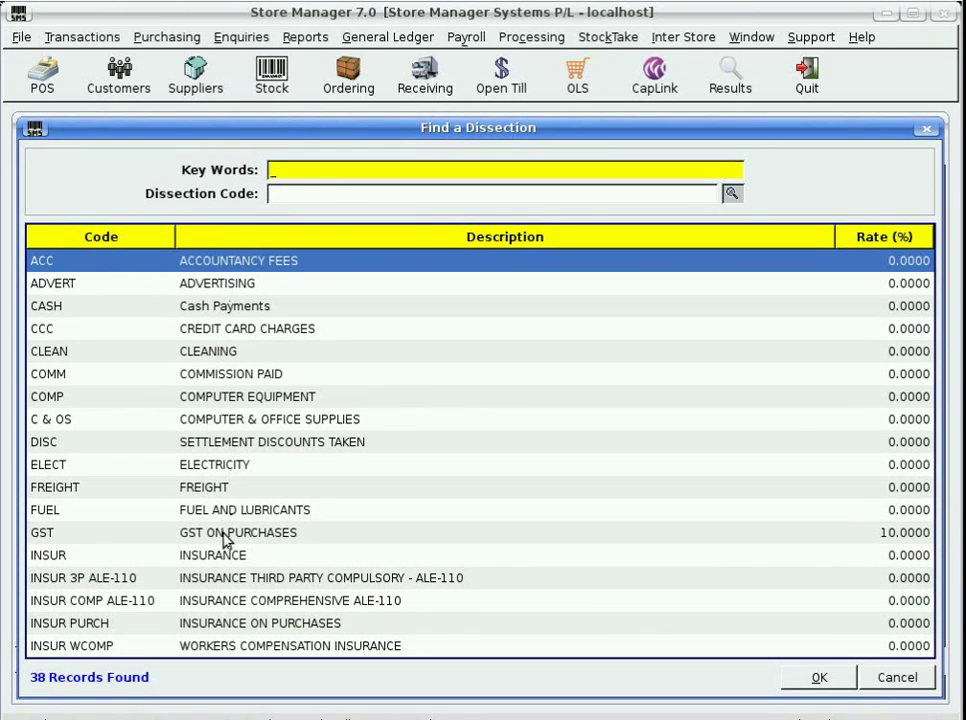
{"action": "key", "text": "Down"}
{"action": "key", "text": "Down"}
{"action": "key", "text": "Down"}
{"action": "key", "text": "Down"}
{"action": "key", "text": "Down"}
{"action": "key", "text": "Down"}
{"action": "key", "text": "Down"}
{"action": "key", "text": "Down"}
{"action": "key", "text": "Down"}
{"action": "key", "text": "Down"}
{"action": "key", "text": "Down"}
{"action": "key", "text": "Down"}
{"action": "key", "text": "Down"}
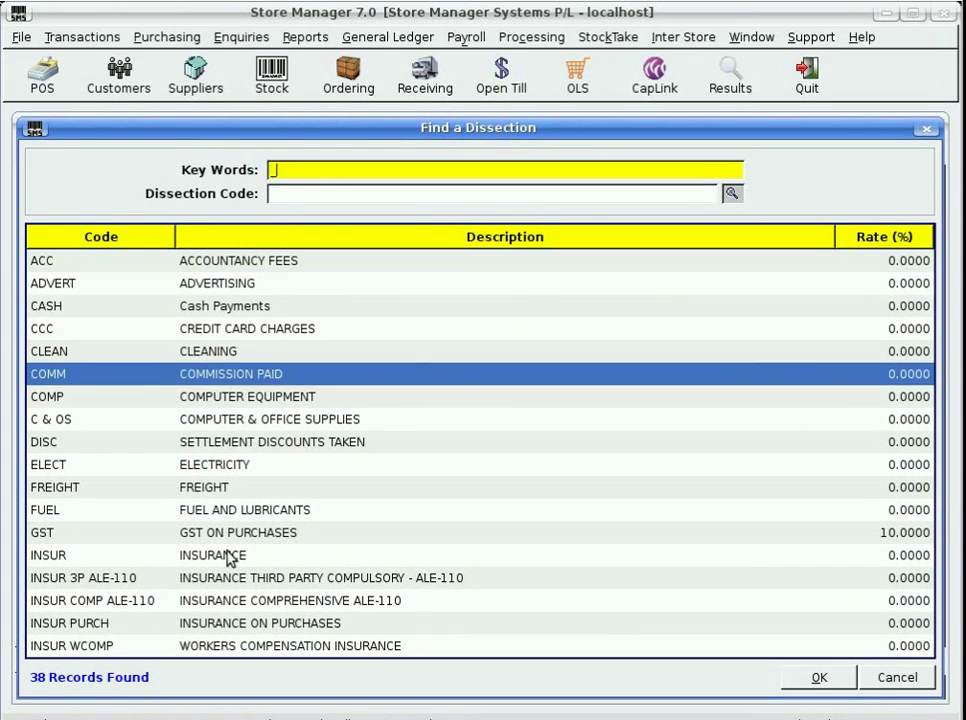
{"action": "key", "text": "Down"}
{"action": "key", "text": "Down"}
{"action": "key", "text": "Down"}
{"action": "key", "text": "Down"}
{"action": "key", "text": "Down"}
{"action": "key", "text": "Down"}
{"action": "key", "text": "Down"}
{"action": "key", "text": "Down"}
{"action": "key", "text": "Down"}
{"action": "key", "text": "Down"}
{"action": "key", "text": "Down"}
{"action": "key", "text": "Down"}
{"action": "key", "text": "Down"}
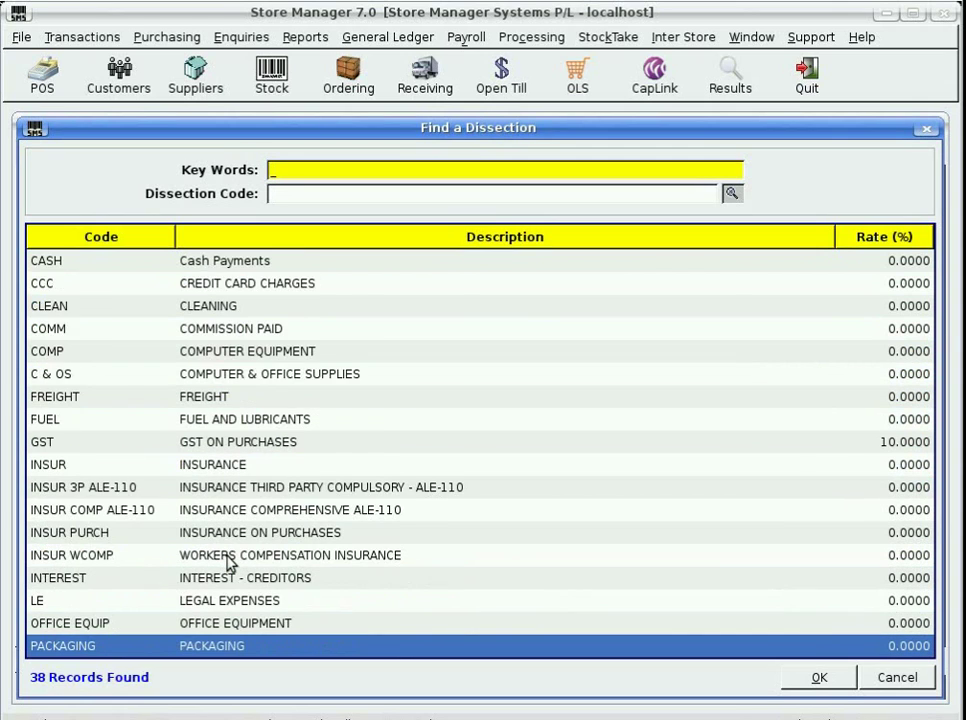
{"action": "key", "text": "Down"}
{"action": "key", "text": "Down"}
{"action": "key", "text": "Down"}
{"action": "key", "text": "Down"}
{"action": "key", "text": "Down"}
{"action": "key", "text": "Down"}
{"action": "key", "text": "Down"}
{"action": "key", "text": "Down"}
{"action": "key", "text": "Down"}
{"action": "key", "text": "Down"}
{"action": "key", "text": "Down"}
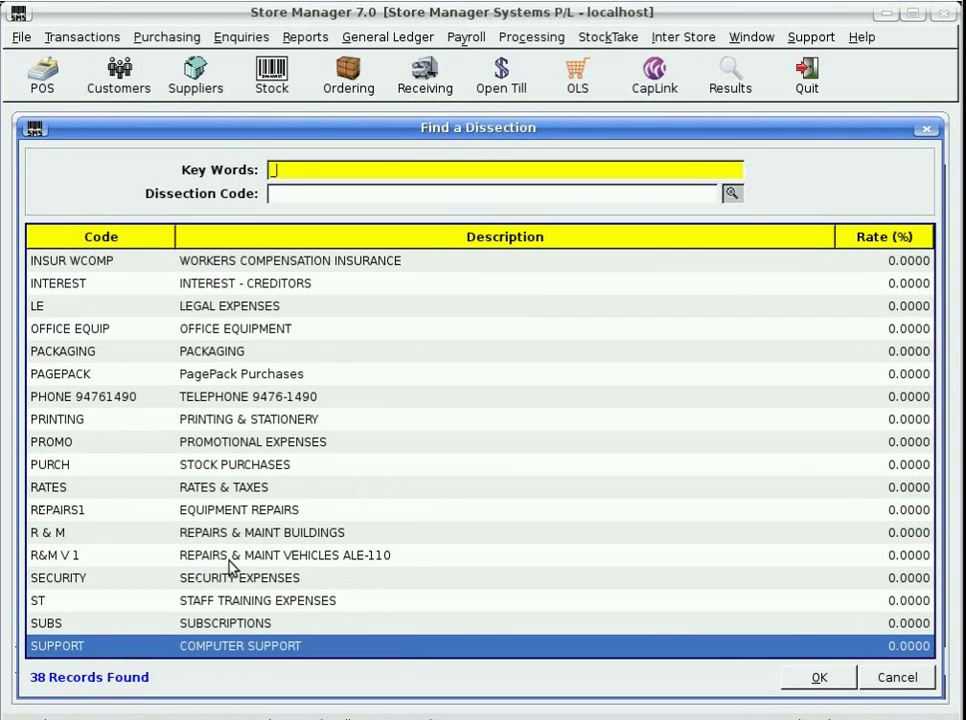